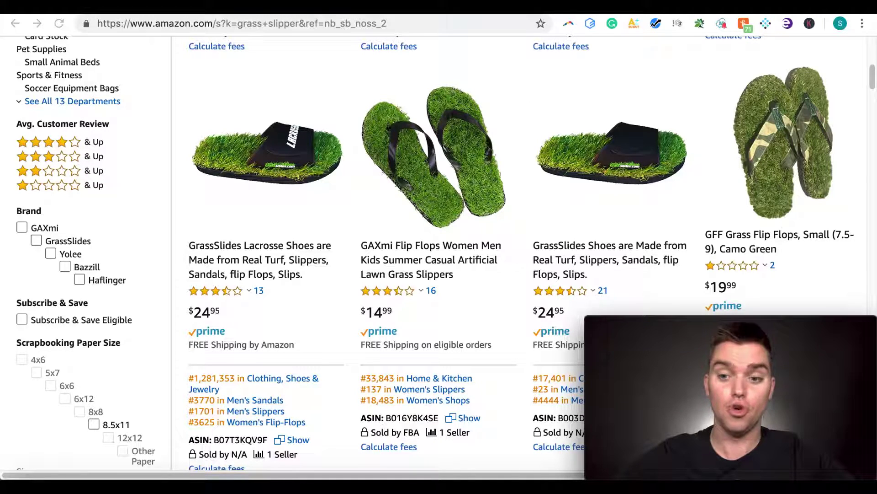
Step: Switch to the Viral Launch pricing page and compare the monthly plans and the features each includes
click(461, 6)
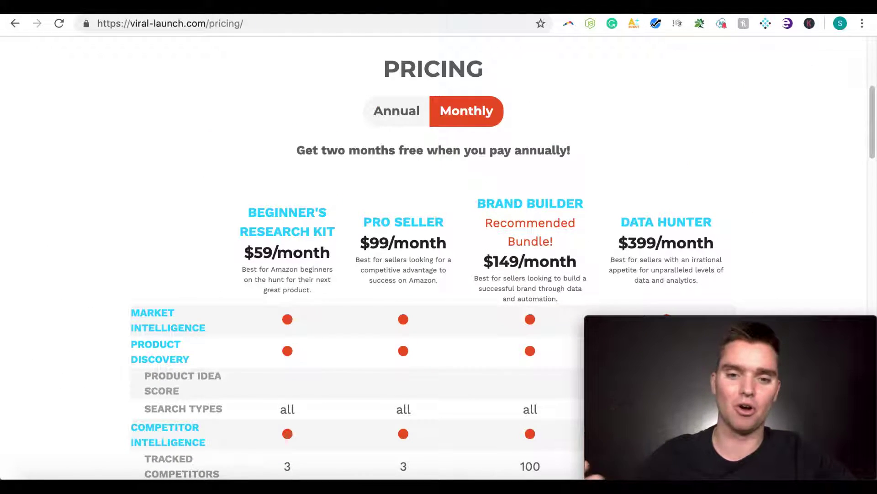
scroll(239, 197, down, 1)
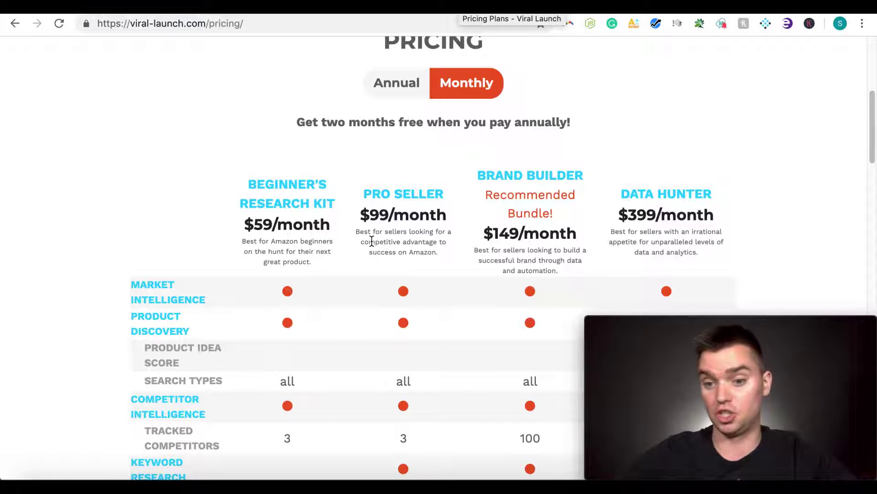
scroll(292, 221, down, 1)
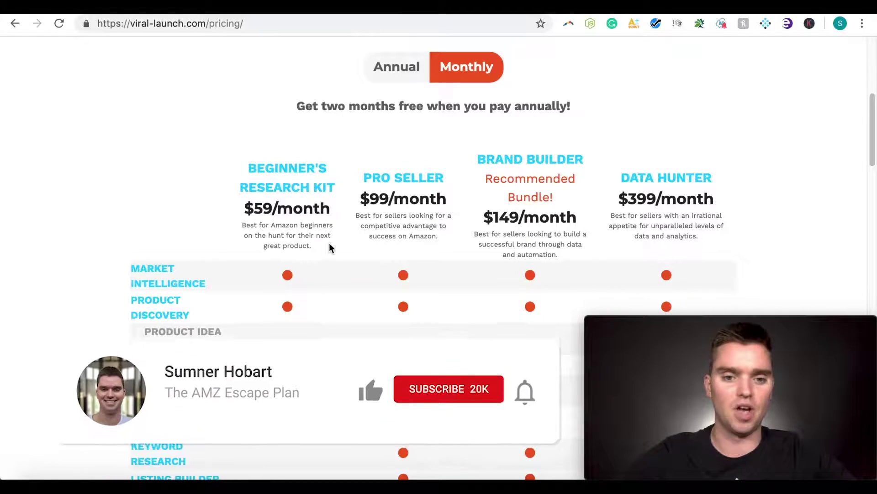
scroll(330, 242, down, 1)
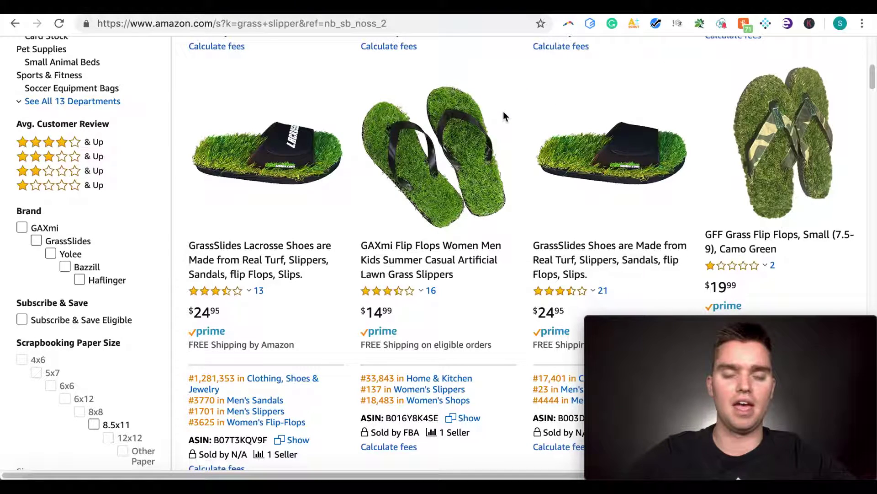
Step: Return to the Amazon results for "grass slipper" and examine the listed products, their prices, reviews and sales ranks
scroll(508, 155, up, 10)
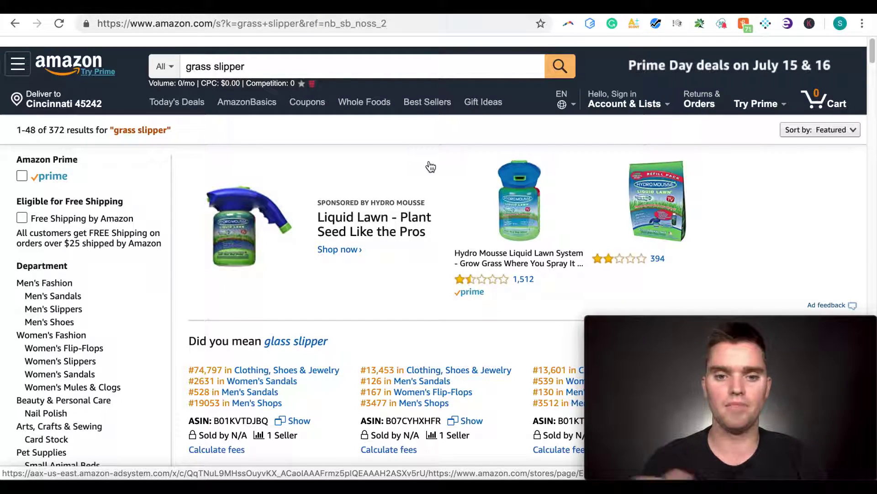
scroll(461, 168, down, 1)
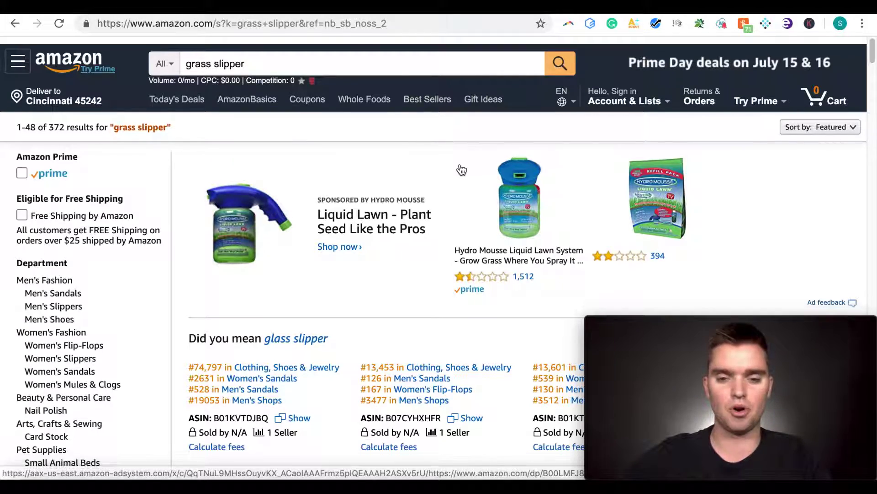
scroll(461, 170, down, 8)
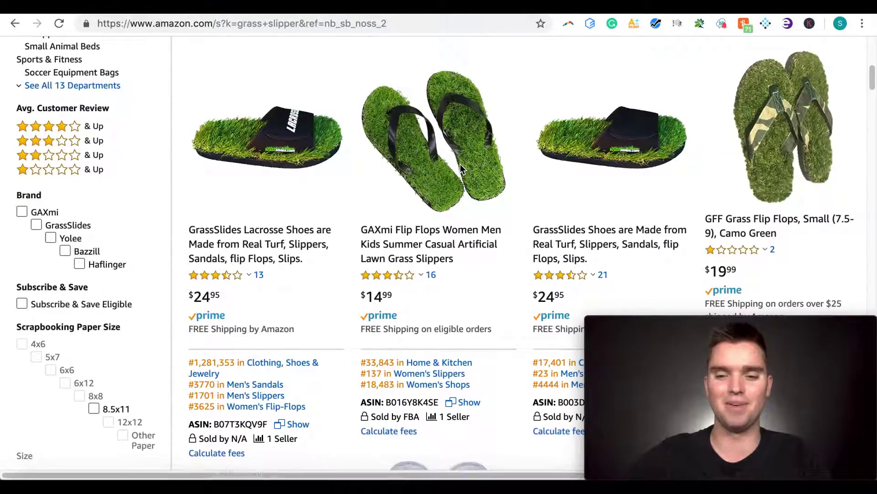
scroll(546, 186, down, 5)
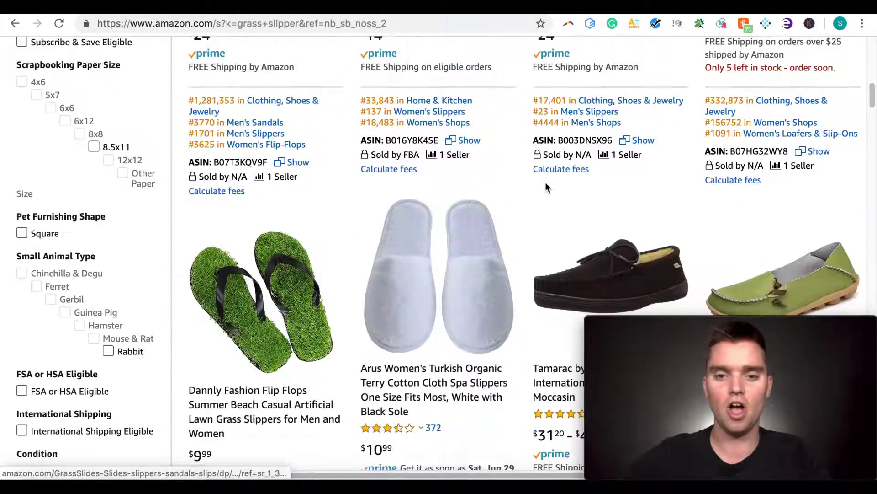
scroll(544, 182, down, 16)
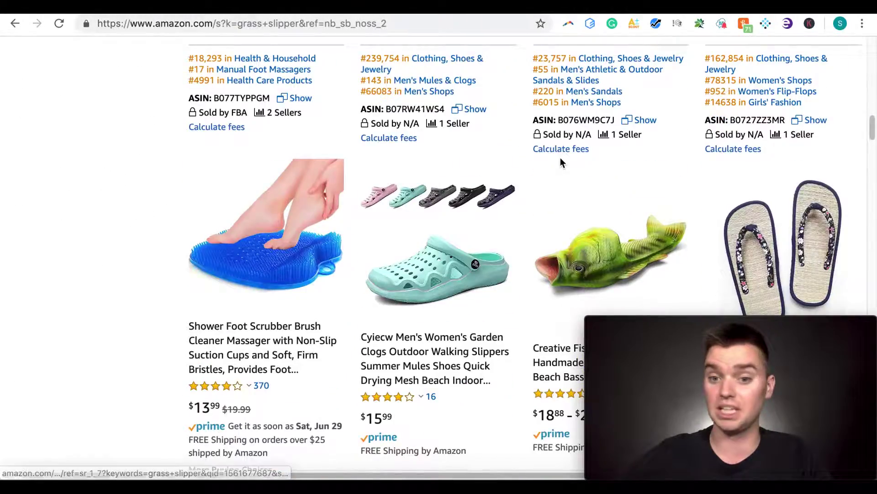
scroll(541, 168, down, 4)
scroll(524, 173, up, 14)
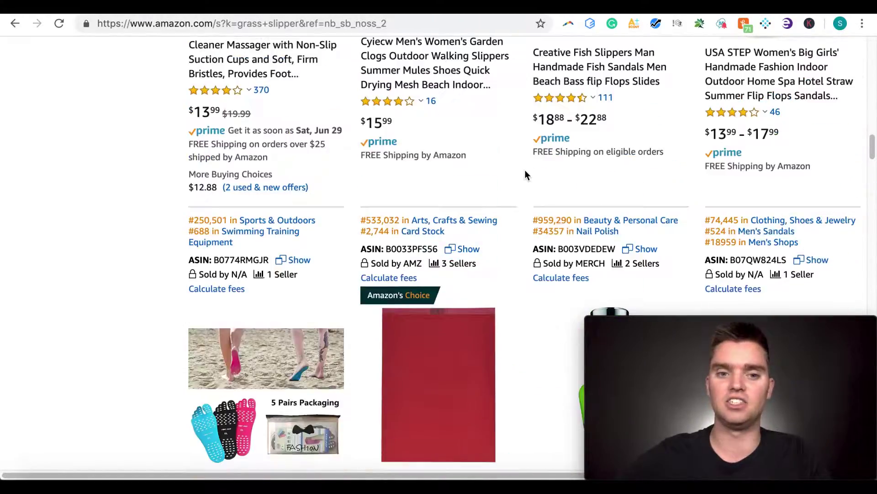
scroll(487, 175, up, 20)
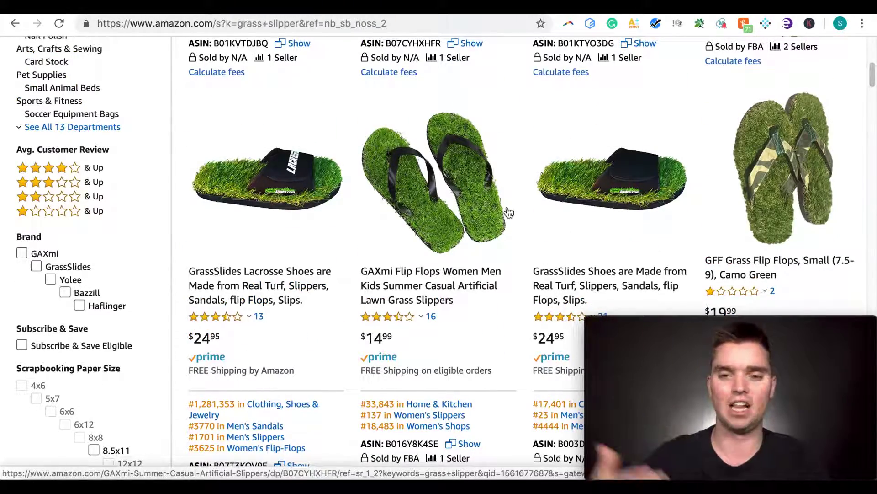
scroll(505, 213, up, 4)
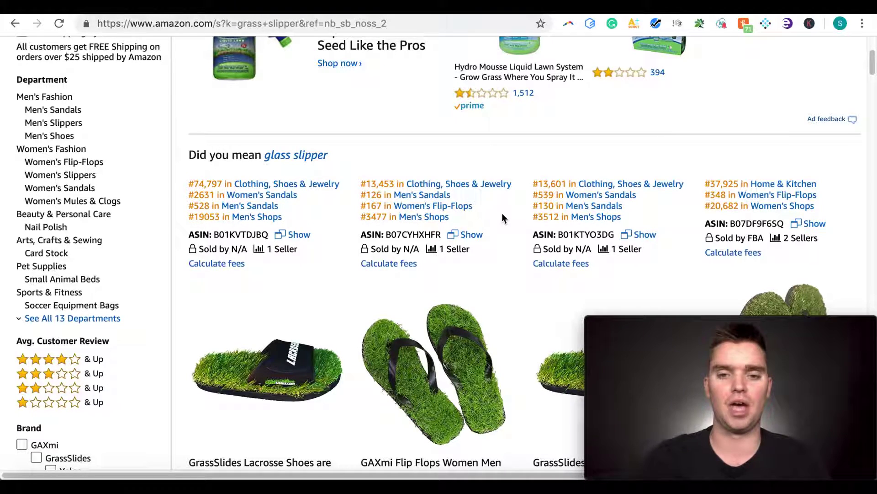
scroll(495, 224, down, 4)
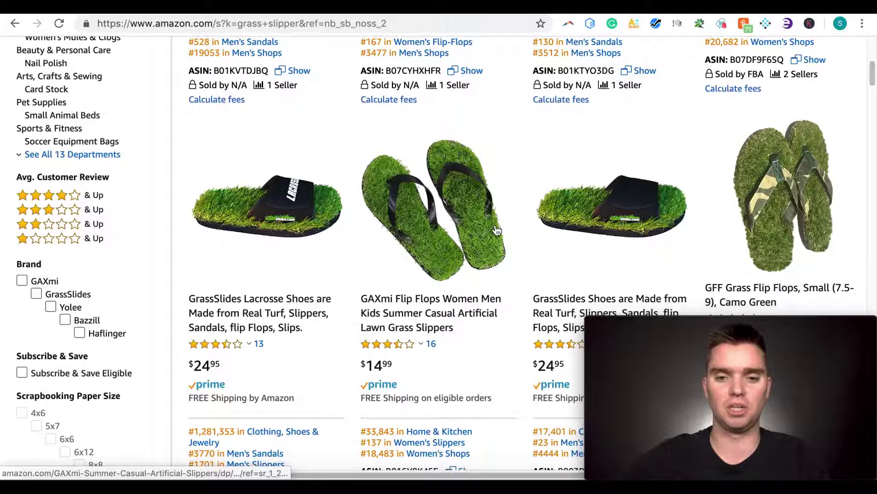
scroll(497, 230, down, 1)
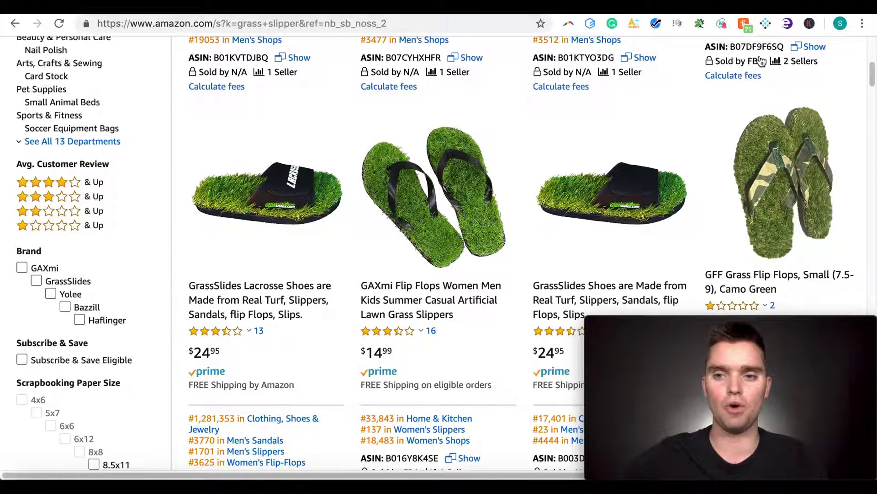
Step: Run the Viral Launch extension on the "grass slipper" results and check the keyword's estimated search volume
click(766, 23)
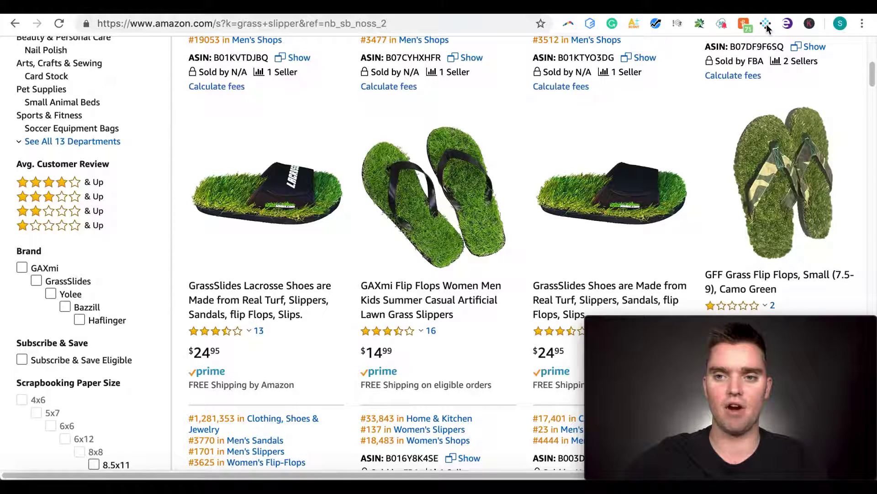
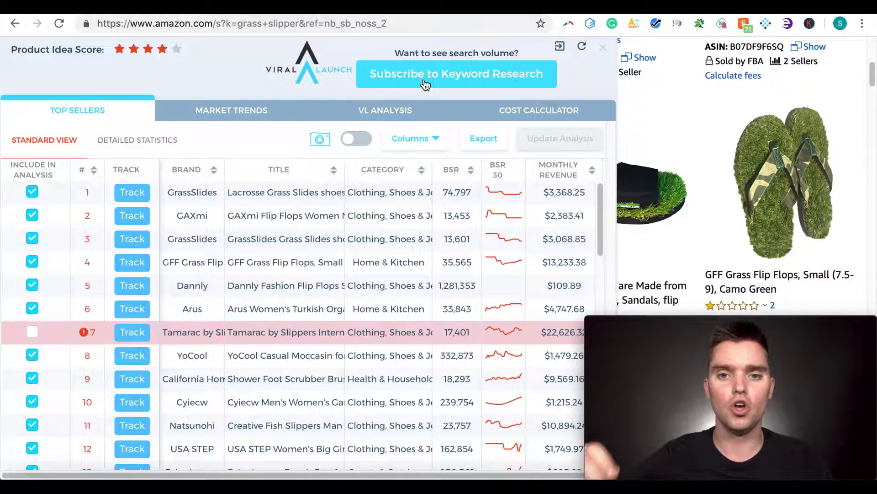
click(487, 90)
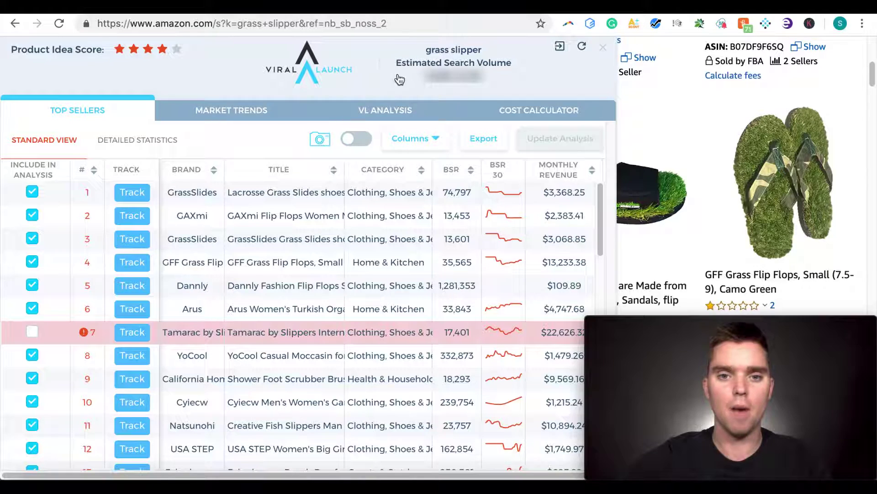
mouse_move(438, 51)
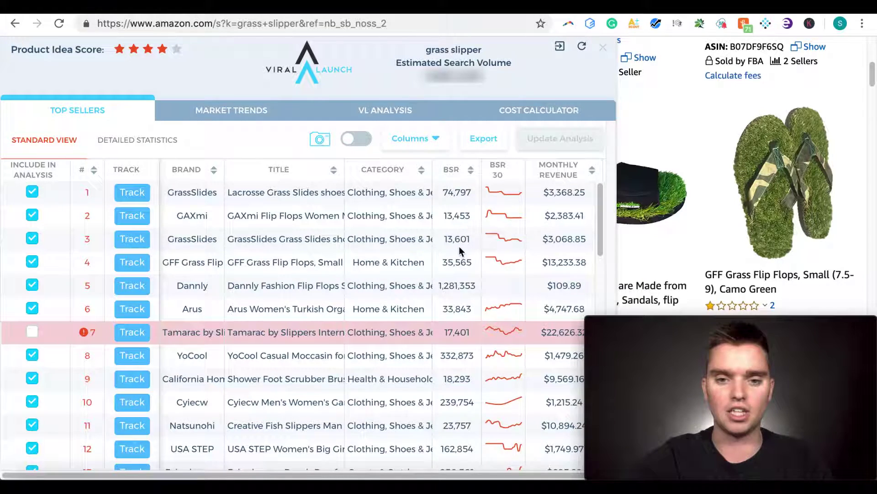
Step: View the BSR 30 history chart of the first GrassSlides product, and close the chart
scroll(459, 250, right, 5)
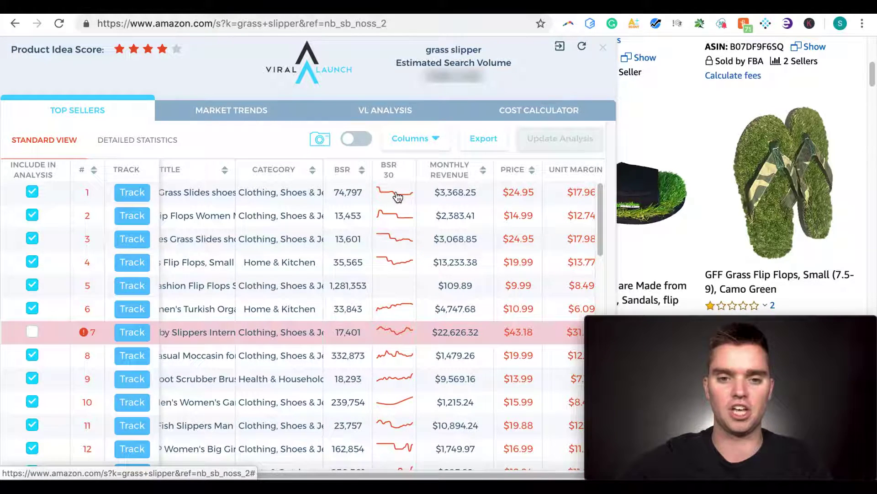
click(397, 195)
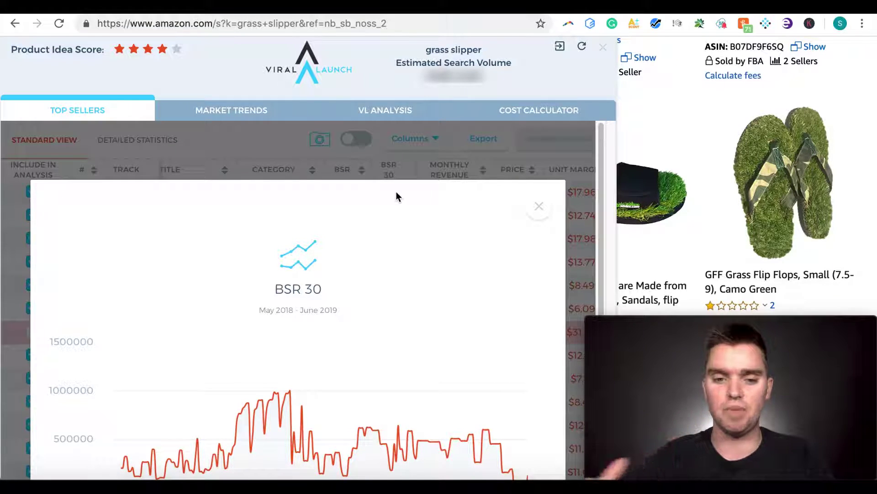
scroll(317, 248, down, 1)
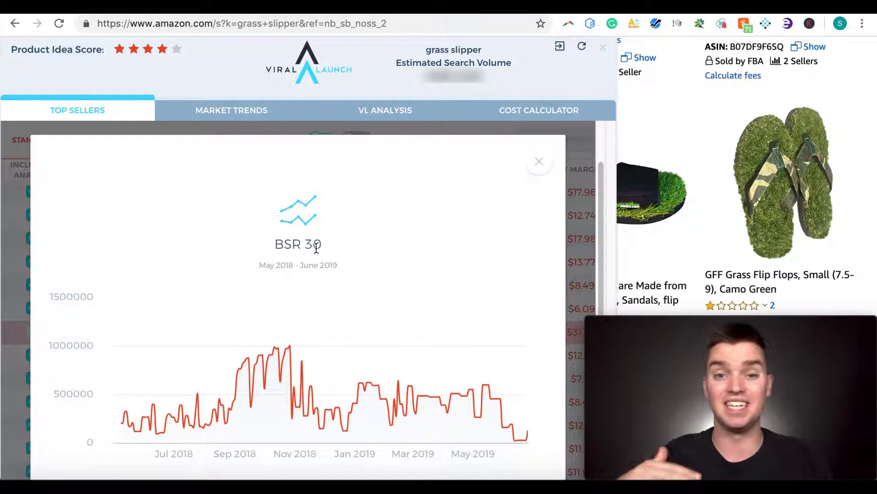
click(537, 164)
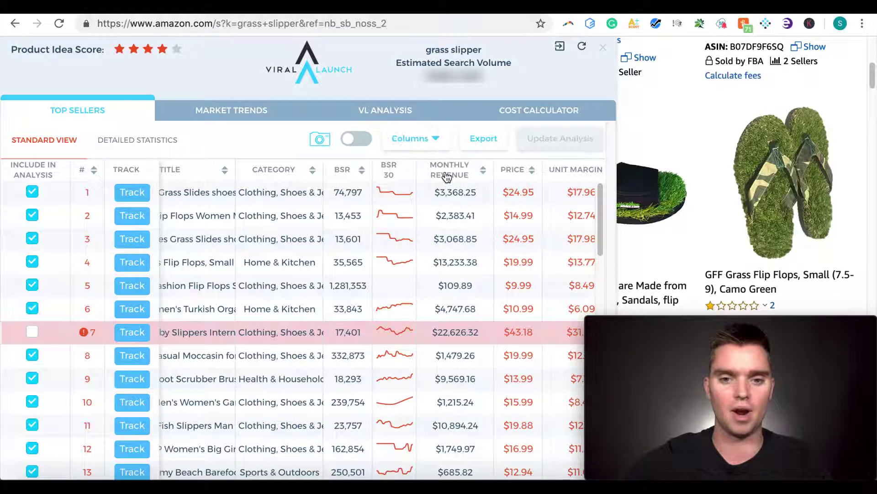
Step: Turn on product images in the Top Sellers table
mouse_move(447, 178)
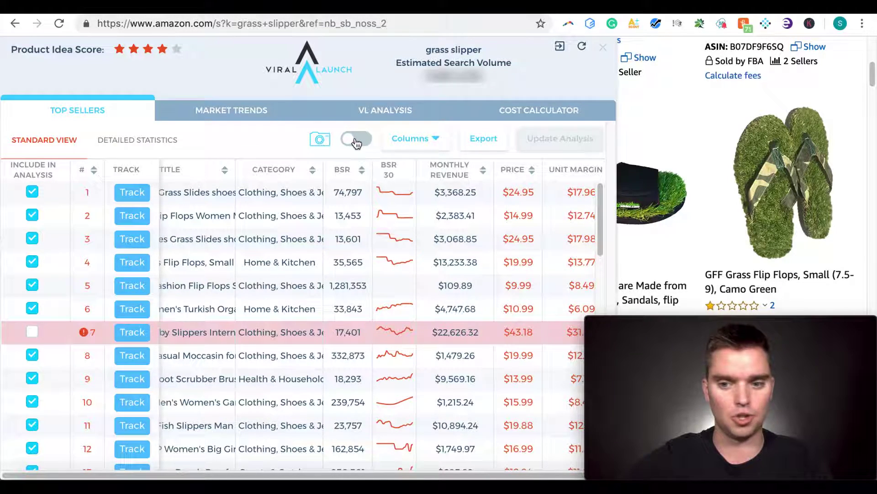
click(358, 142)
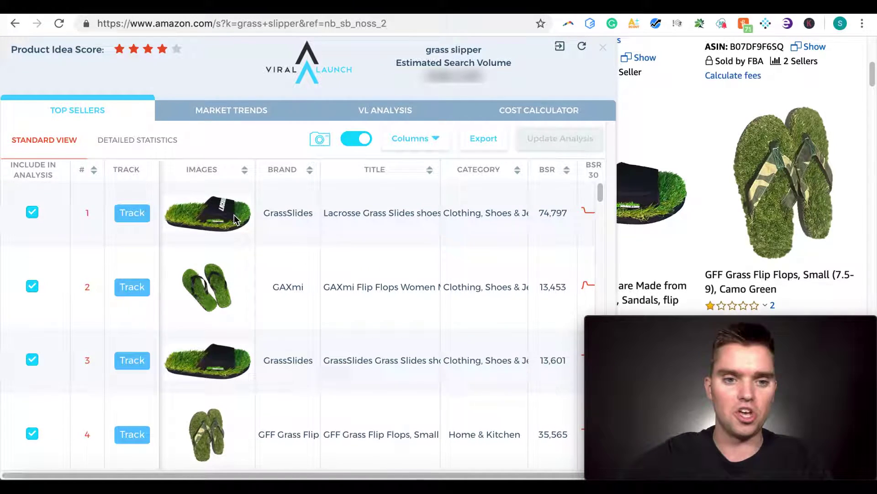
scroll(234, 214, down, 1)
scroll(242, 227, down, 1)
scroll(242, 224, up, 2)
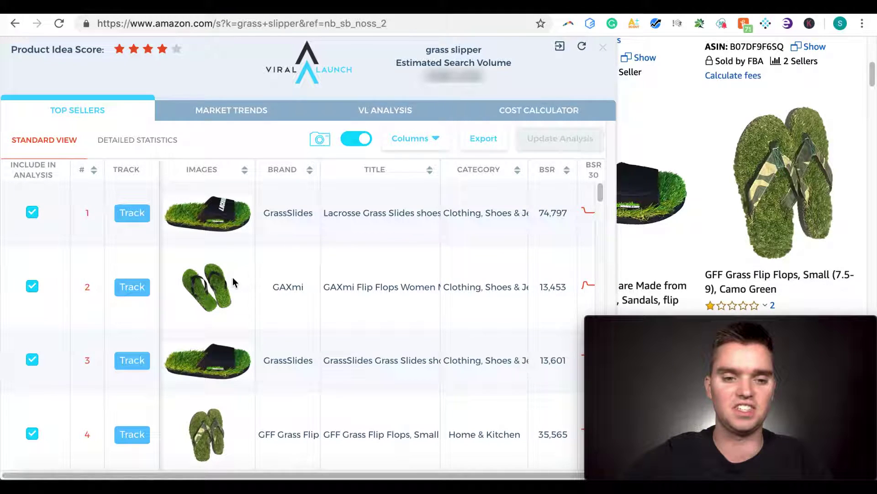
Step: Examine the product images across the top sellers to judge which items are relevant to grass slippers
scroll(221, 224, down, 2)
scroll(221, 224, down, 6)
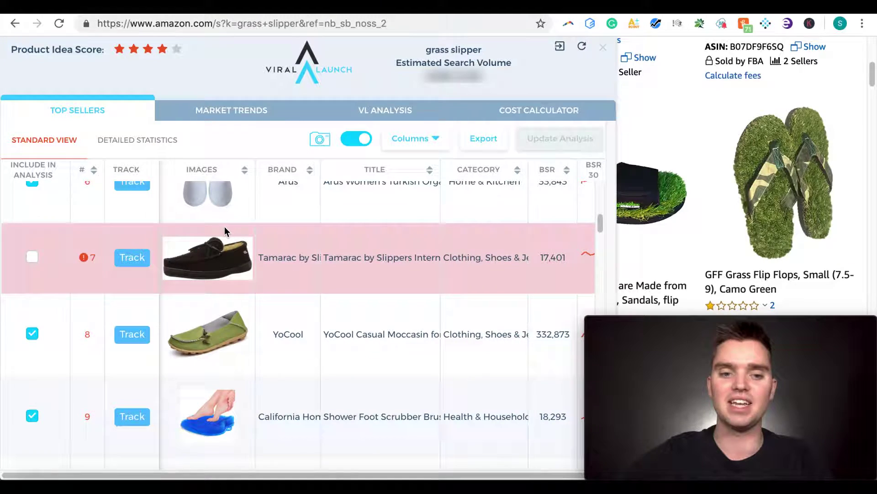
scroll(224, 227, up, 1)
scroll(219, 251, down, 1)
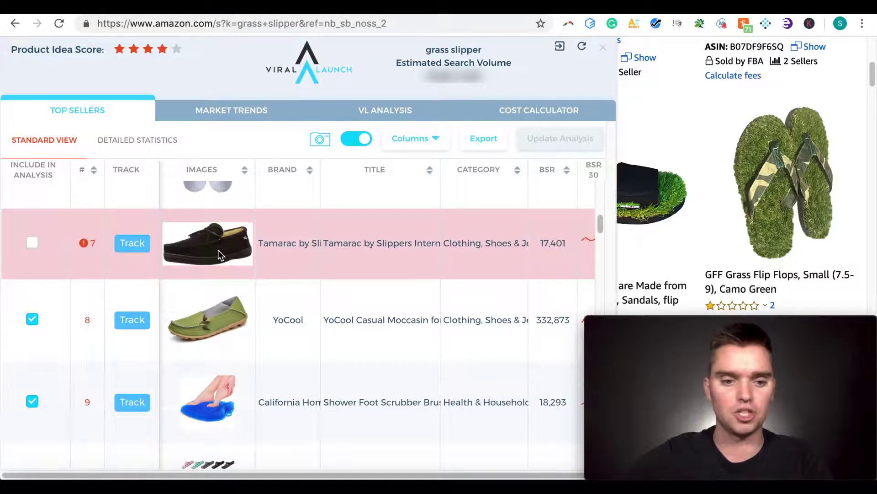
scroll(218, 250, down, 2)
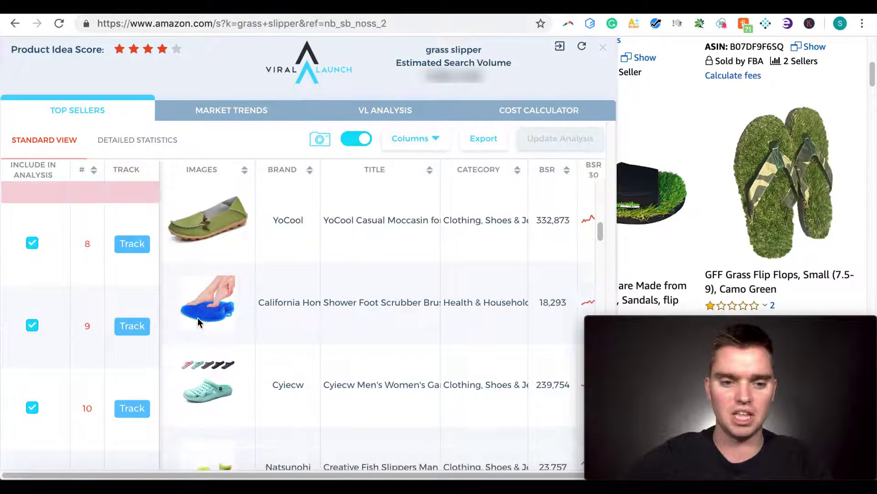
scroll(207, 317, down, 5)
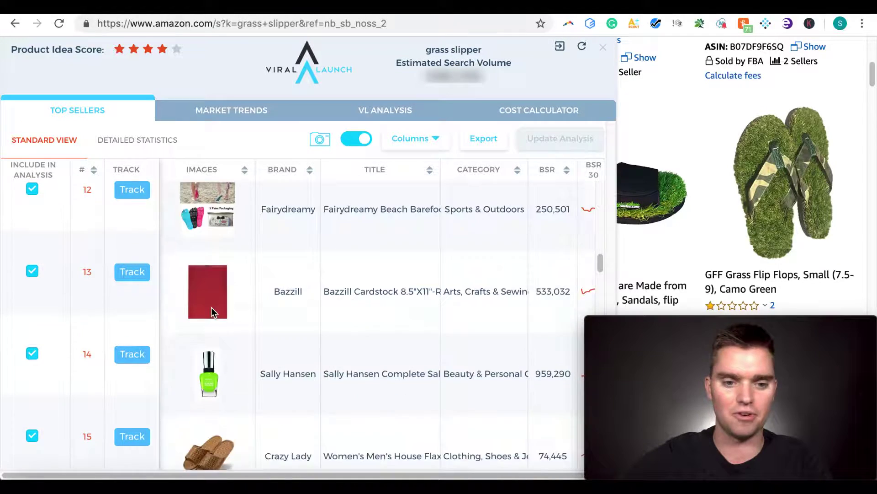
scroll(217, 314, down, 1)
scroll(247, 320, up, 3)
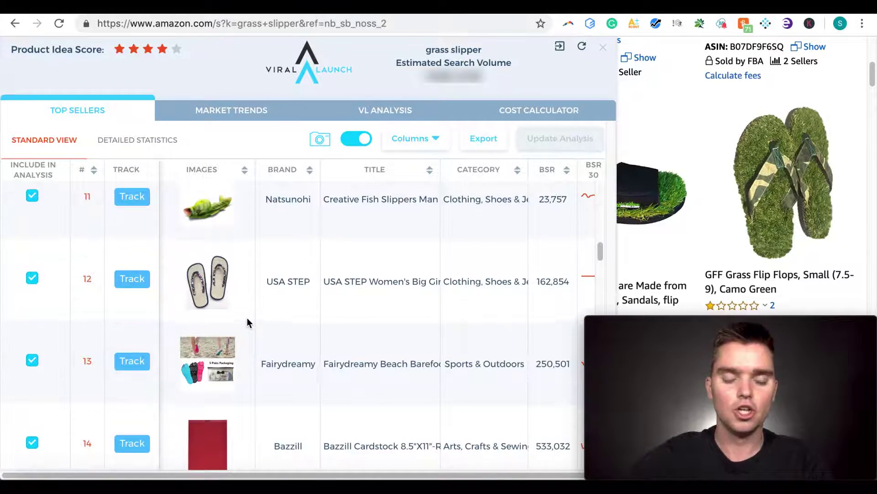
scroll(247, 318, up, 10)
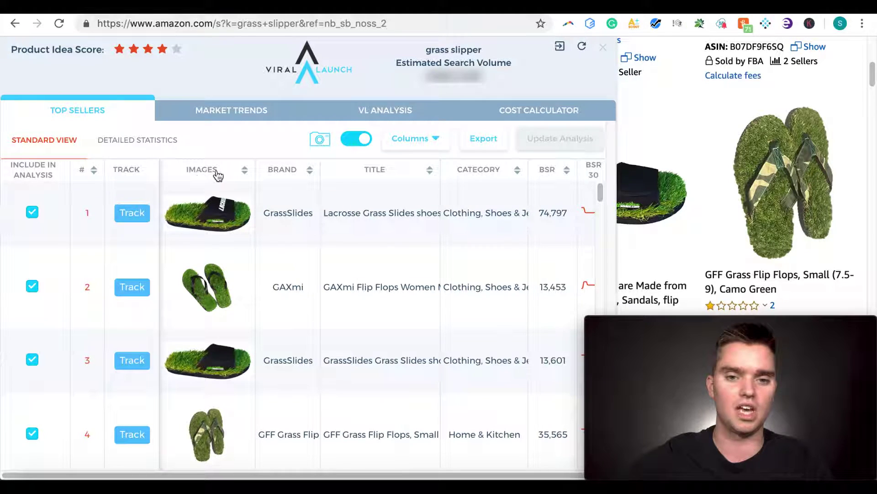
Step: Move the Images column between Category and BSR, and review the revenue, price, unit margin, sales and review quantity columns
drag(411, 171, 525, 182)
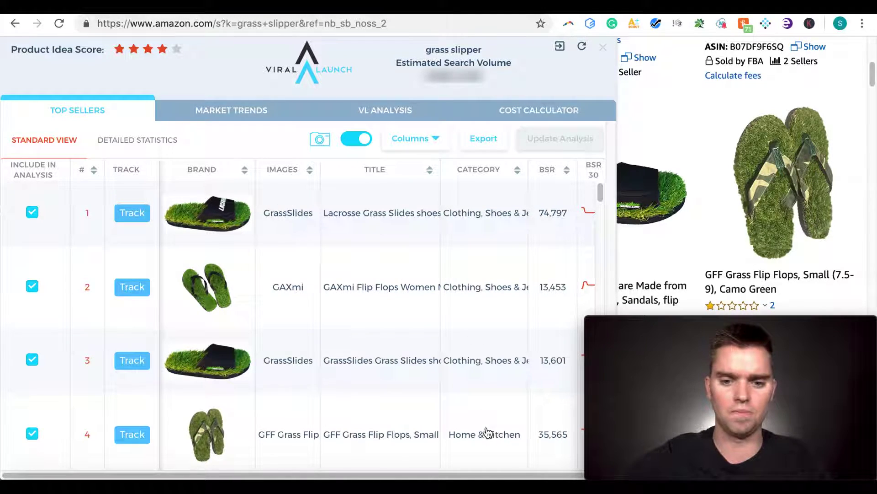
scroll(486, 430, right, 5)
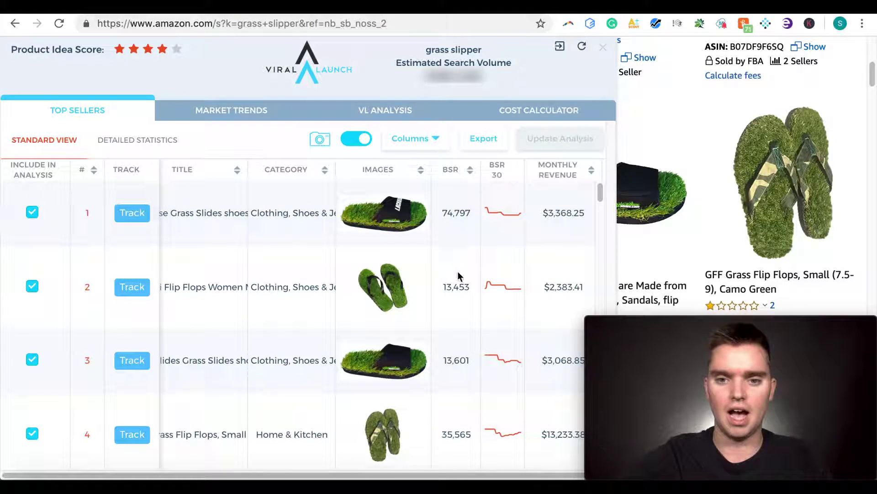
scroll(457, 271, right, 3)
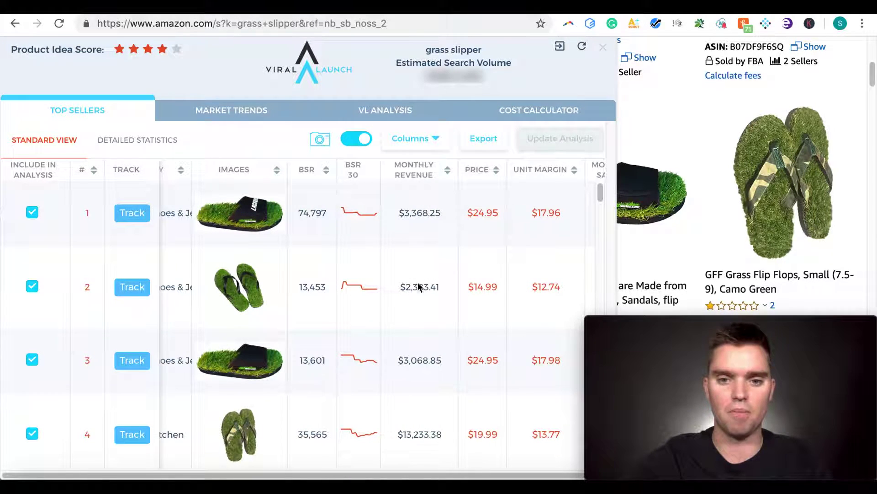
scroll(416, 261, right, 5)
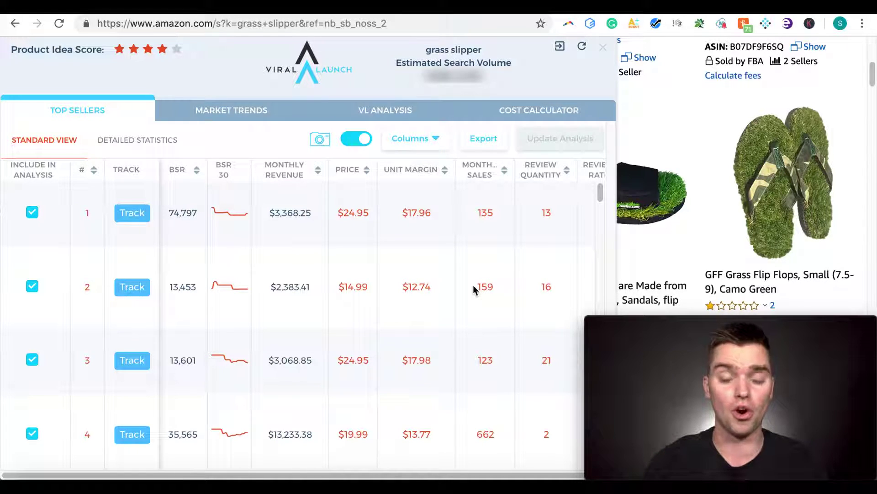
Step: Examine the top sellers' review rate, review rating, fulfilment, sales-to-reviews, date listed, net profit, and past and projected yearly sales columns
scroll(473, 285, right, 3)
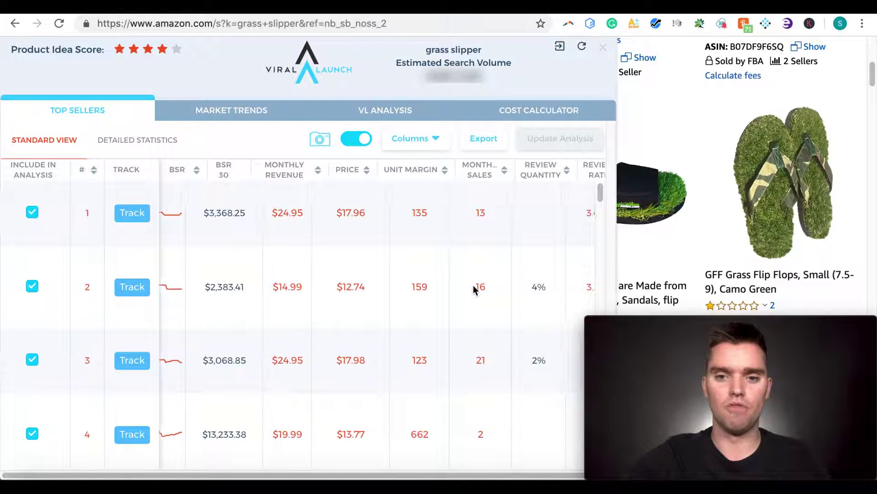
scroll(459, 274, right, 2)
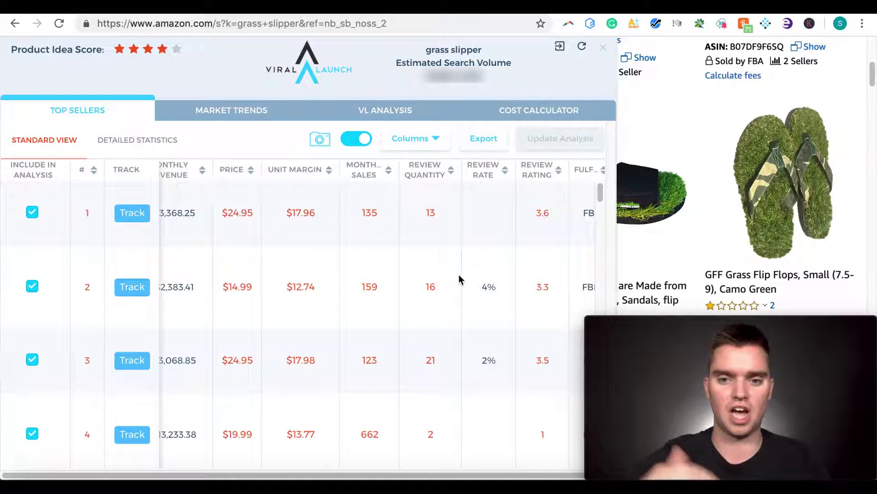
scroll(459, 274, right, 5)
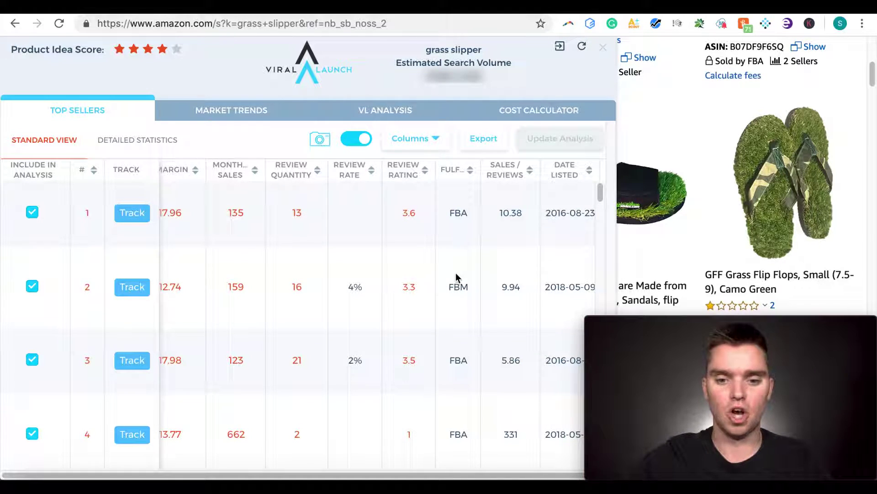
scroll(456, 291, down, 3)
scroll(456, 295, up, 3)
scroll(487, 291, right, 5)
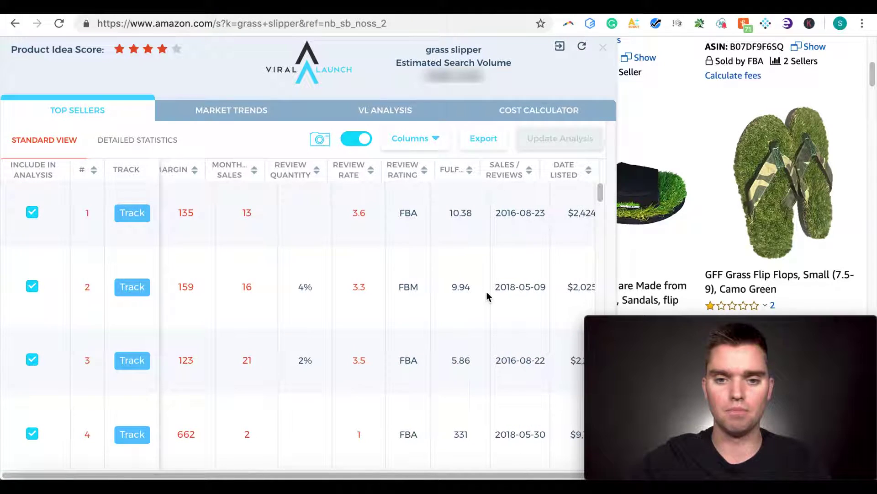
scroll(487, 292, right, 5)
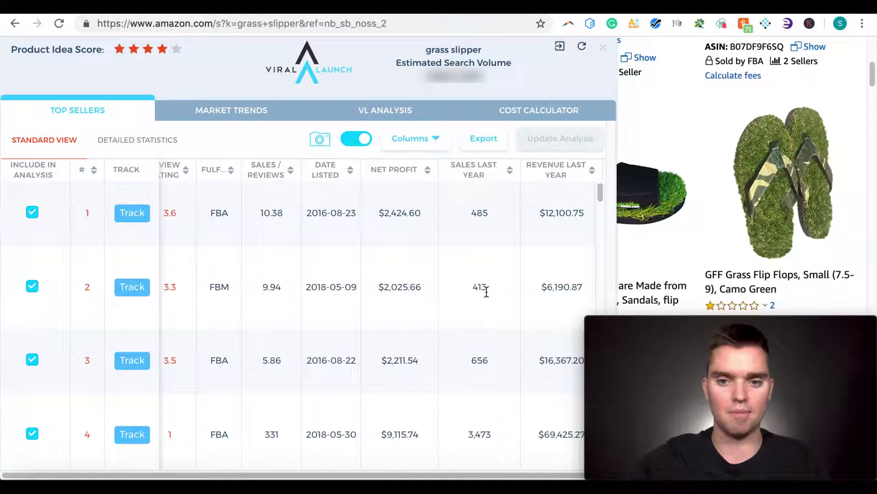
scroll(427, 286, left, 8)
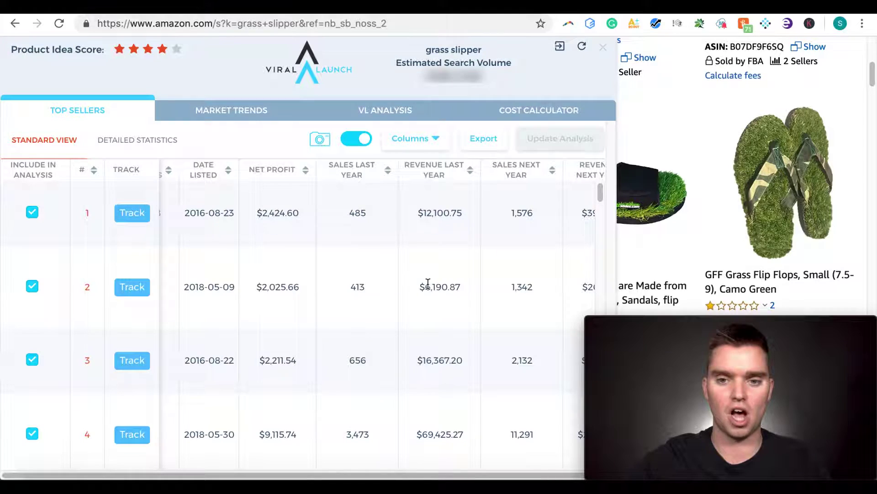
scroll(335, 283, left, 10)
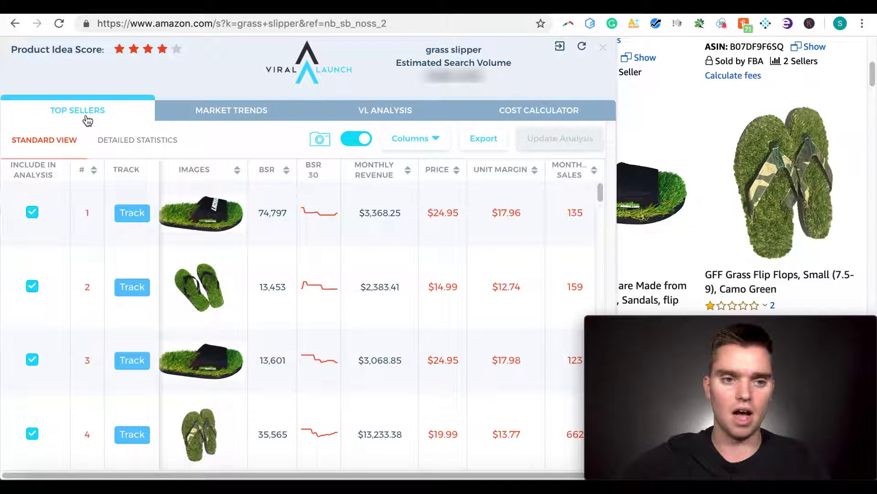
Step: Review the top sellers' detailed statistics, and examine the market trends for estimated sales, average price and average review count
click(176, 152)
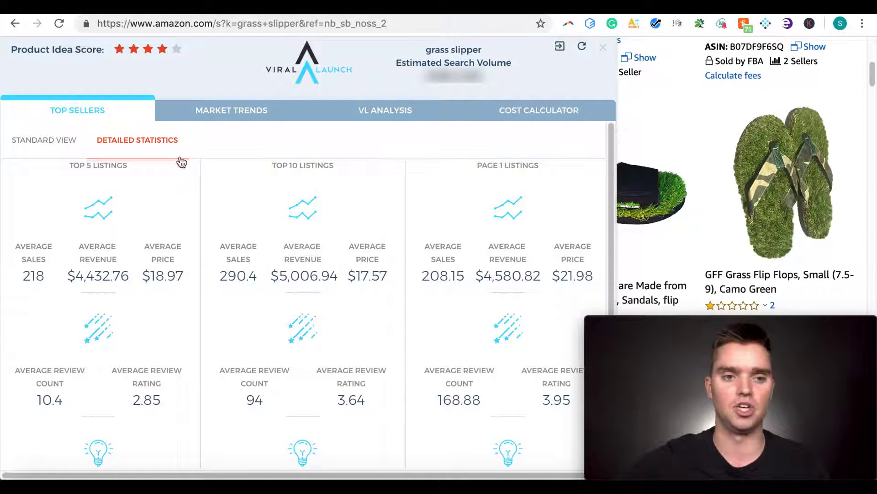
click(218, 113)
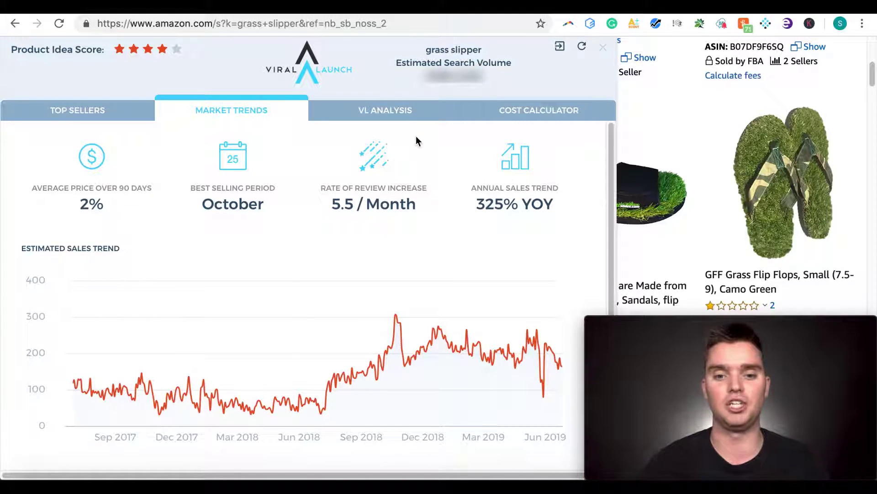
scroll(421, 197, down, 1)
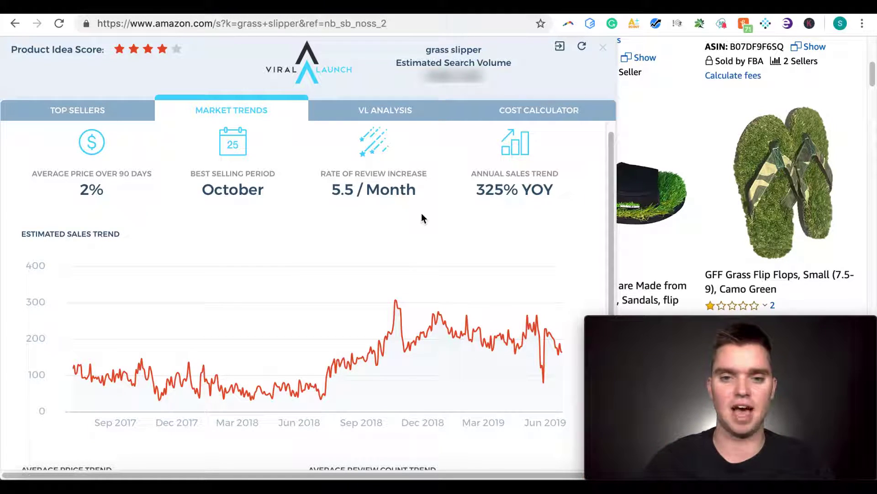
scroll(394, 225, down, 4)
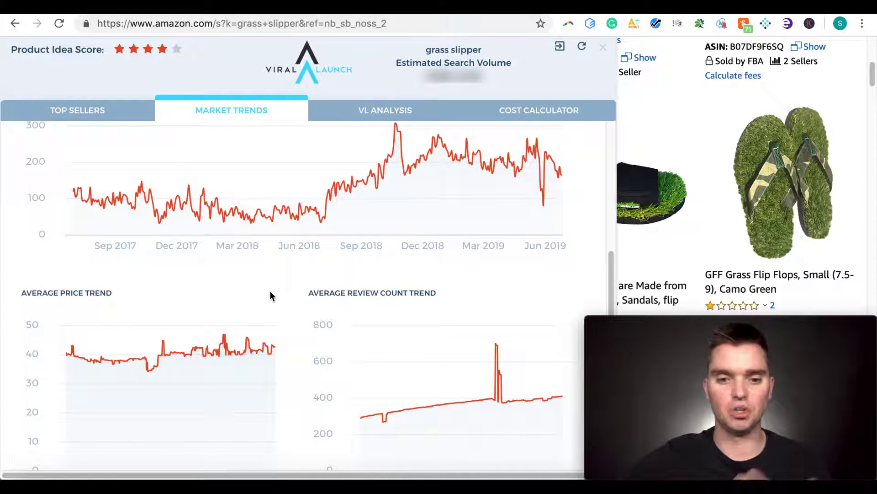
scroll(276, 300, up, 5)
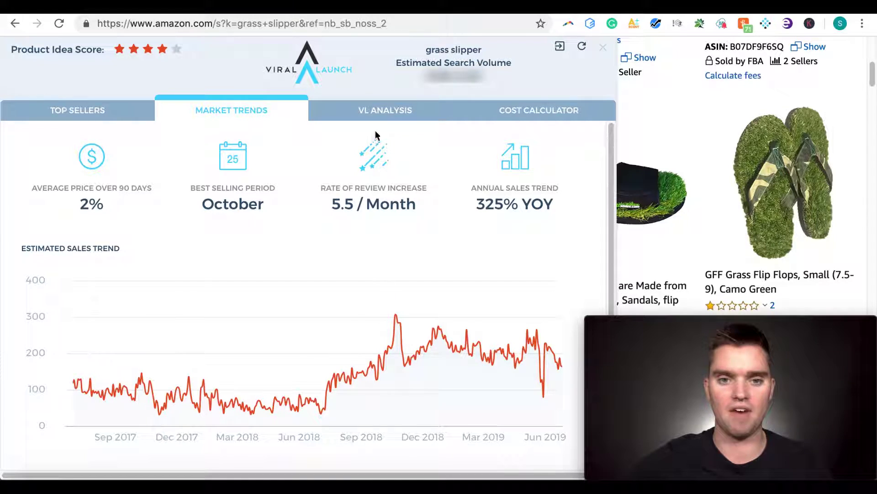
Step: Review the VL Analysis of the product idea, and examine the cost calculator's profit per unit, fees, landed unit cost and advanced calculations
click(389, 118)
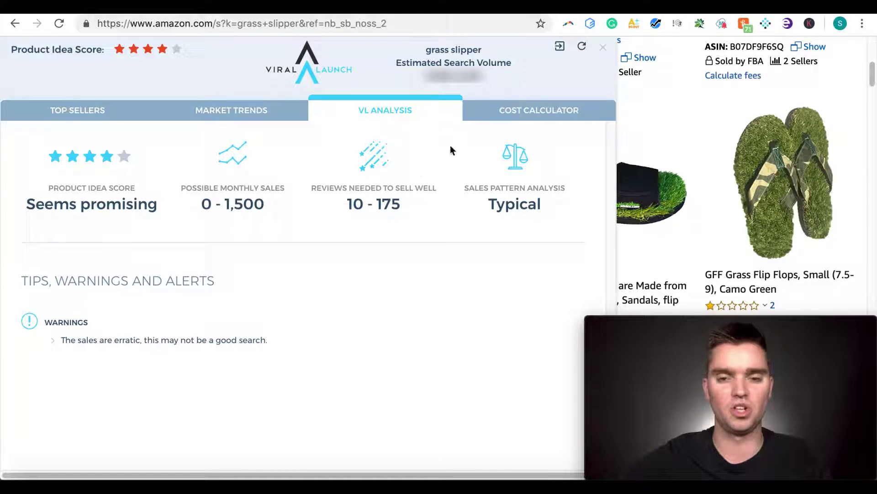
click(512, 116)
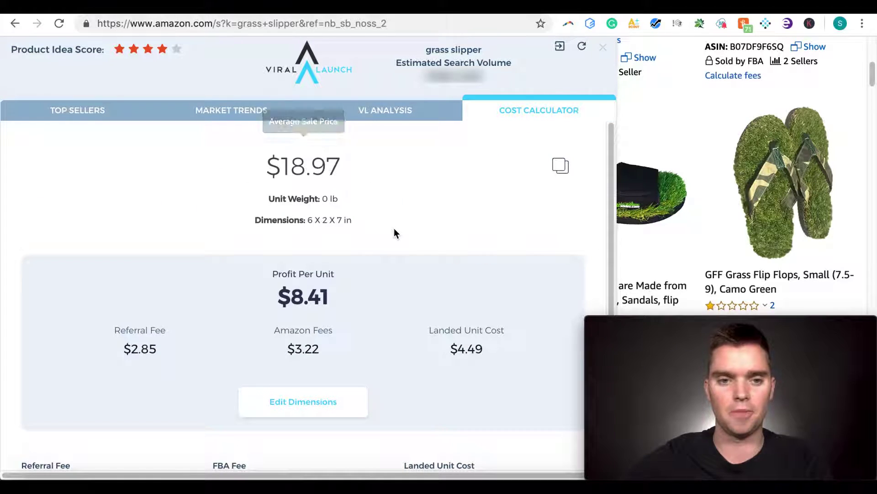
scroll(396, 231, down, 1)
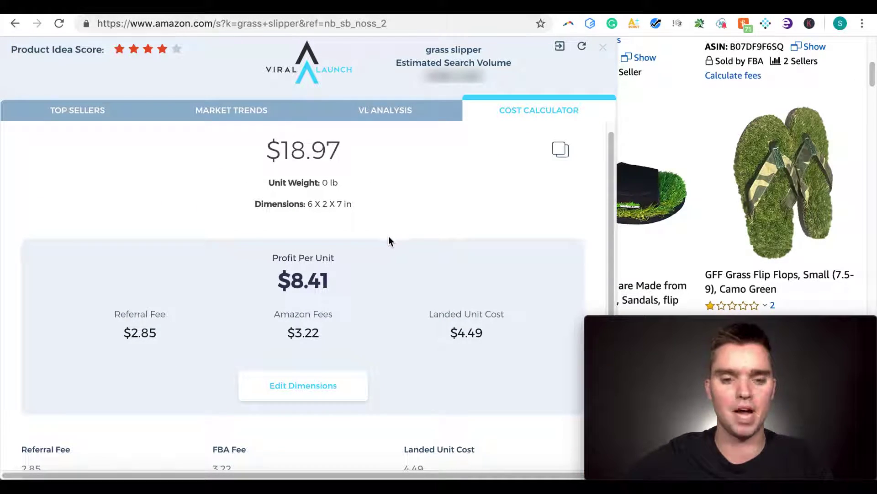
scroll(391, 239, down, 5)
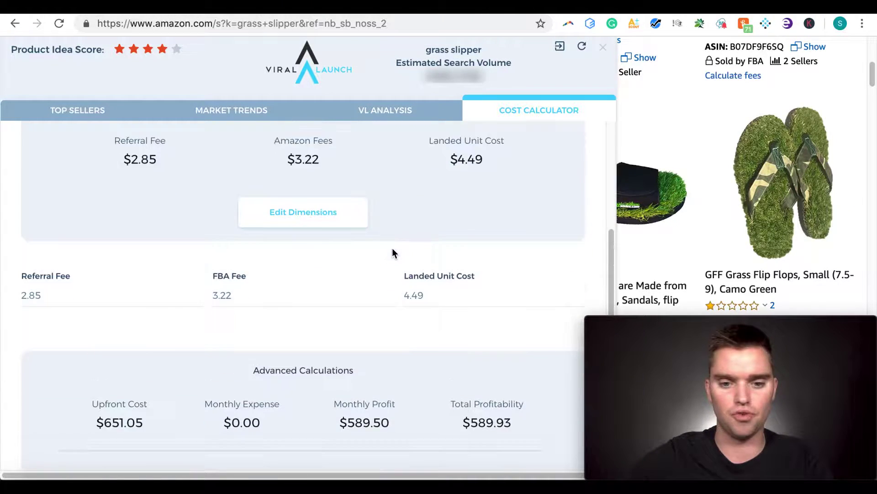
scroll(392, 247, down, 3)
scroll(391, 248, up, 5)
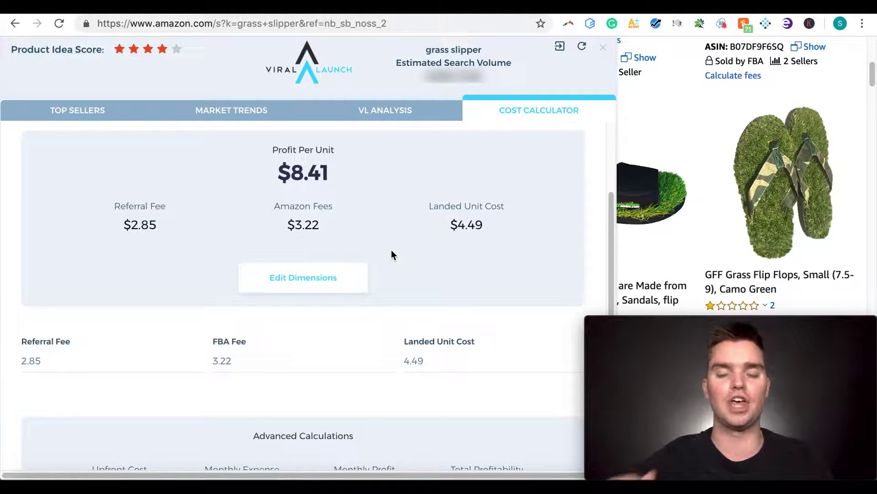
scroll(391, 251, up, 2)
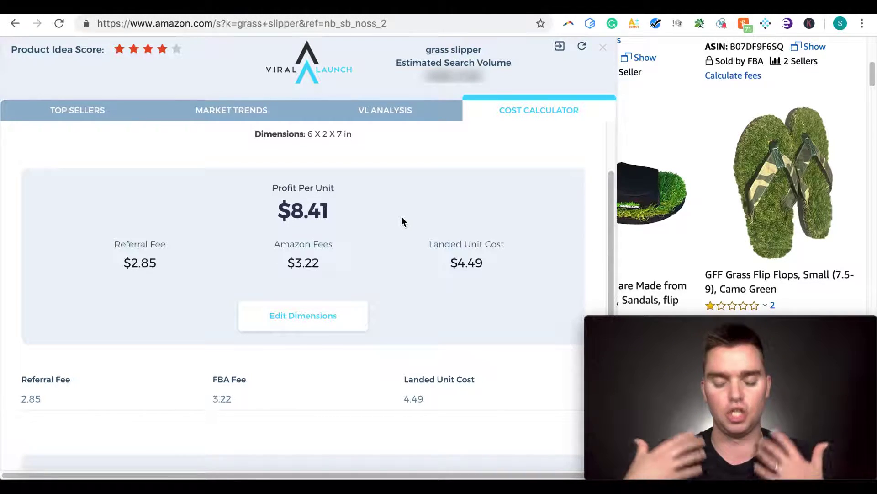
scroll(343, 313, down, 5)
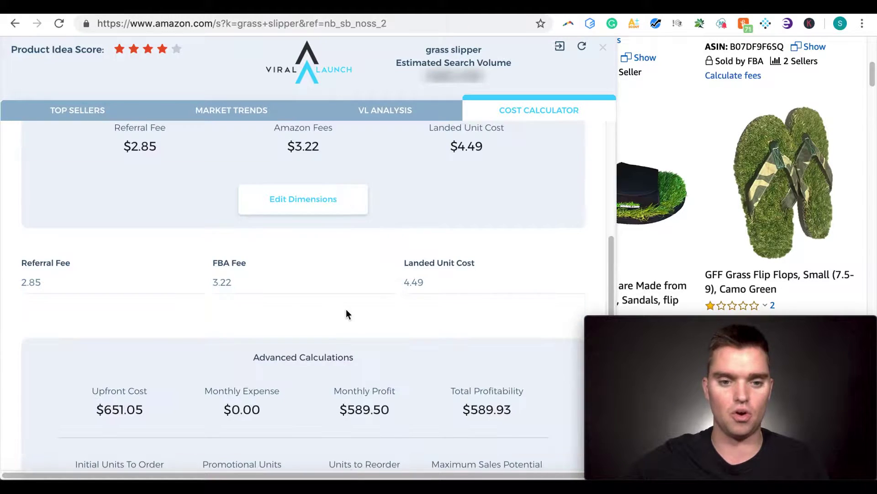
scroll(319, 328, up, 1)
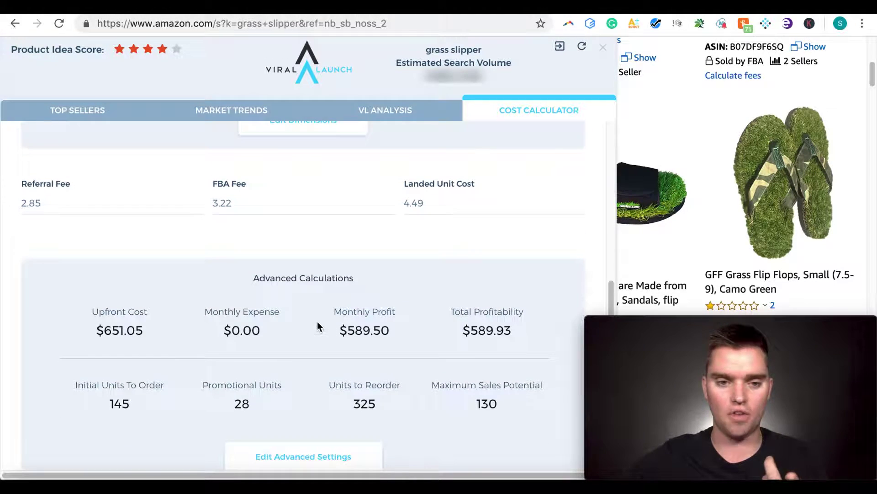
click(247, 209)
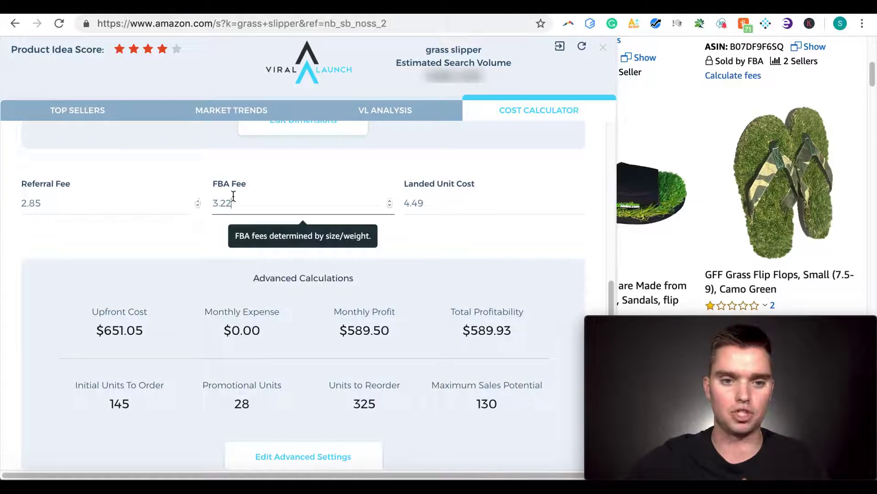
scroll(391, 226, up, 3)
scroll(409, 242, up, 6)
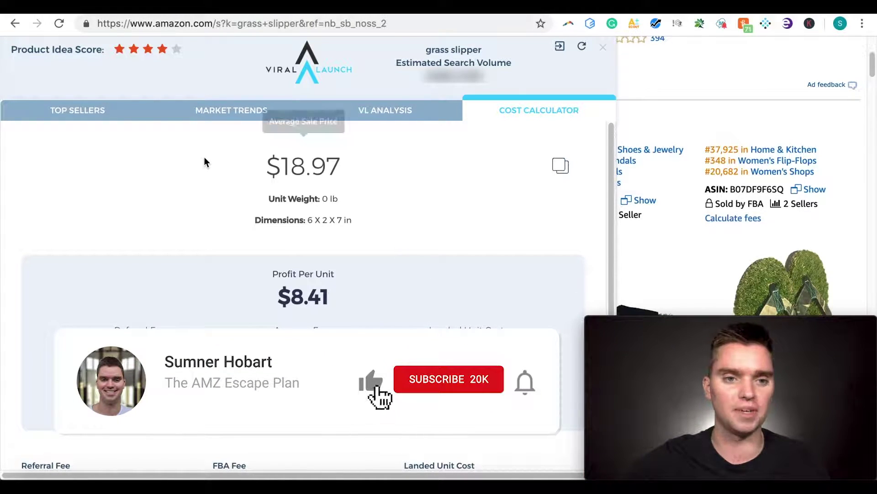
Step: Return to the Top Sellers detailed statistics for the top 5, top 10 and page 1 listings
click(93, 115)
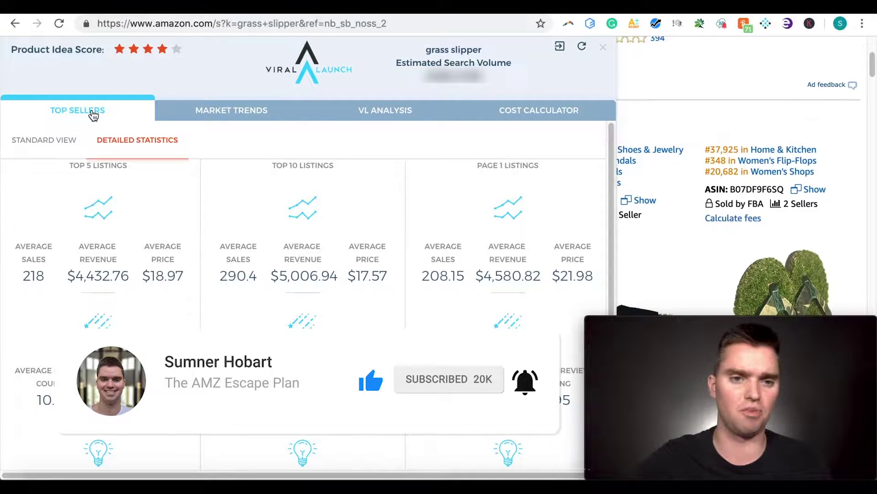
click(57, 143)
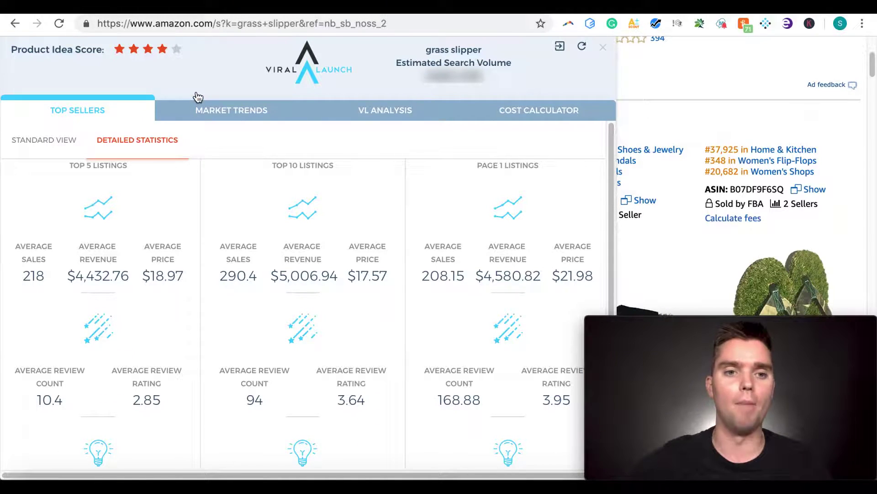